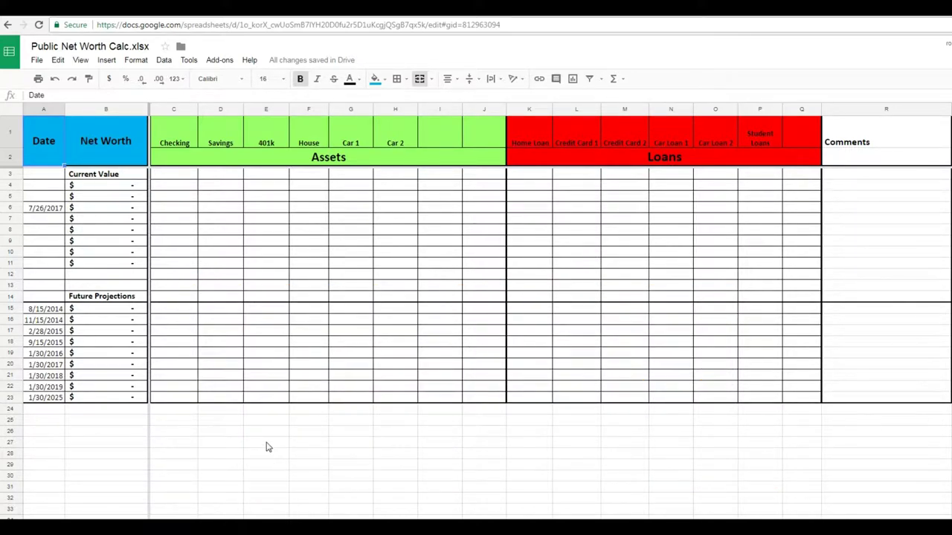
Review the row 4 net worth formula and the merged Assets and Loans headings.
{"action": "left_click", "coordinate": [105, 187]}
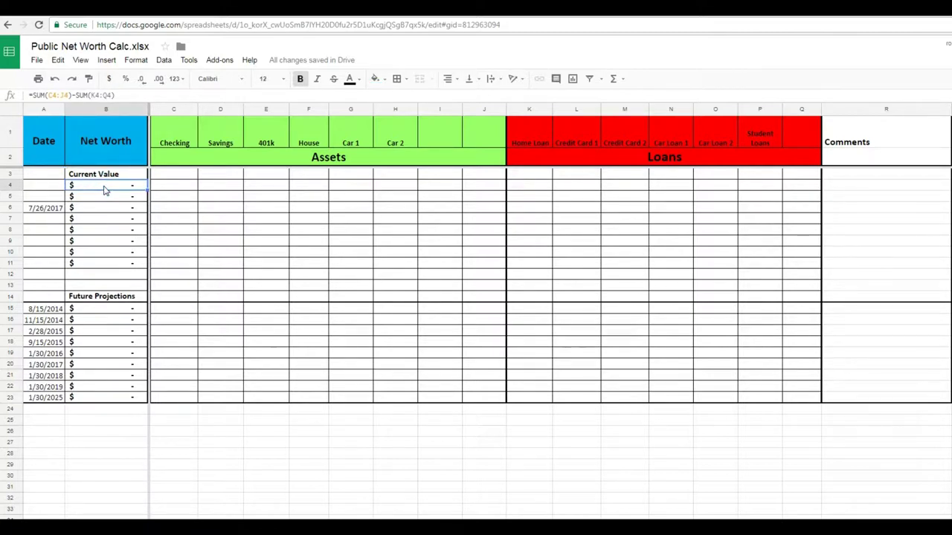
{"action": "left_click", "coordinate": [346, 160]}
{"action": "left_click", "coordinate": [684, 156]}
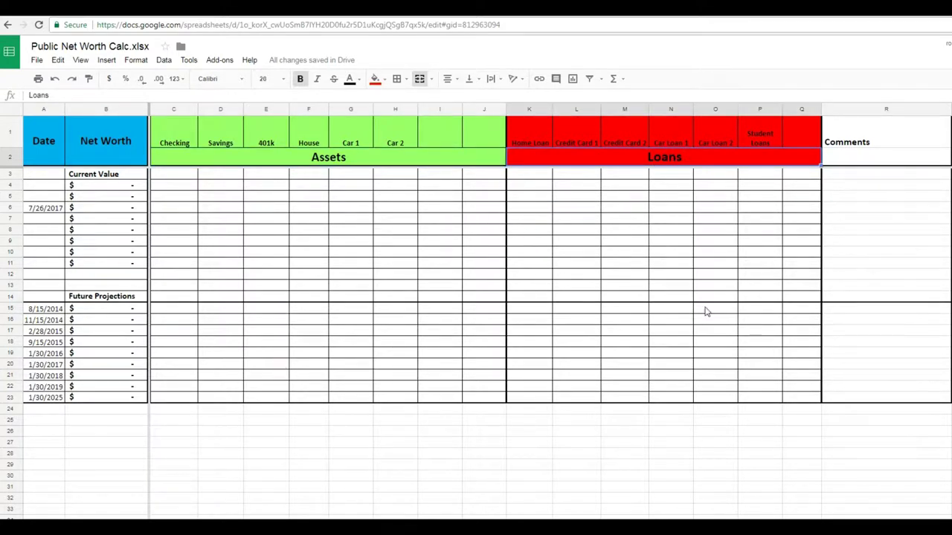
{"action": "left_click", "coordinate": [82, 192]}
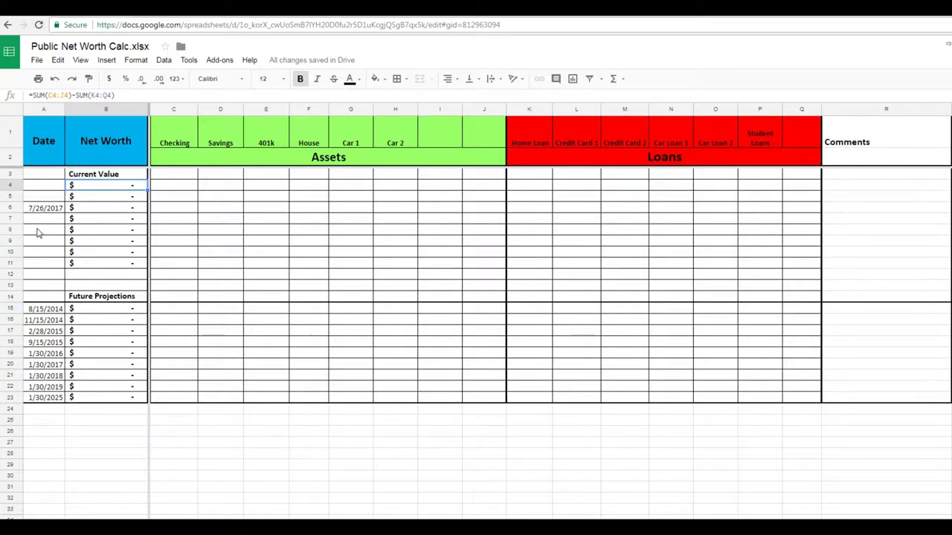
Enter the date 8/22/2017 in cell A4.
{"action": "left_click", "coordinate": [34, 185]}
{"action": "left_click", "coordinate": [42, 196]}
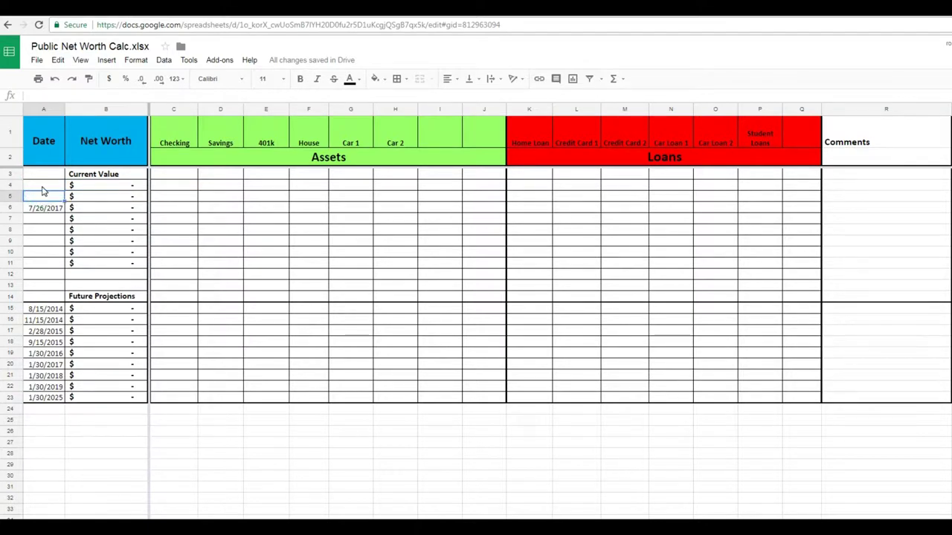
{"action": "left_click", "coordinate": [42, 187]}
{"action": "type", "text": "8"}
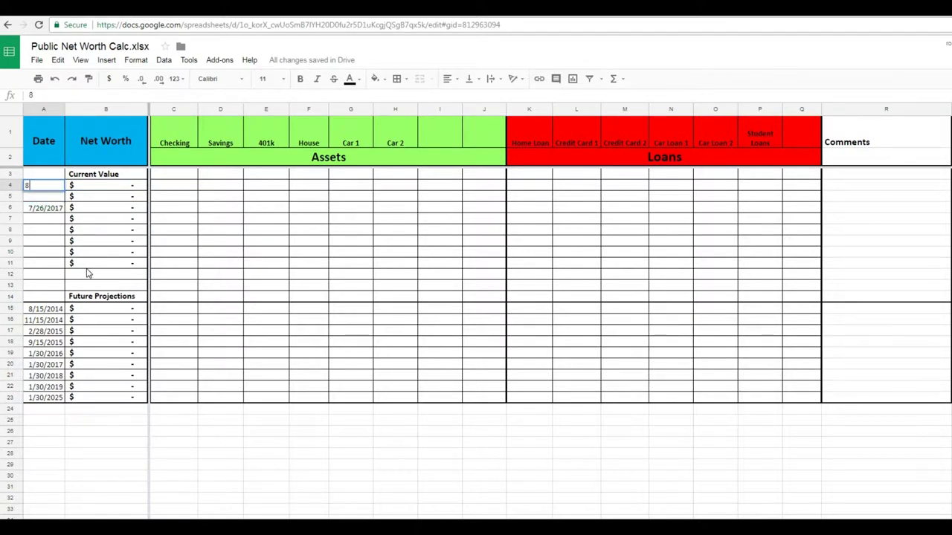
{"action": "type", "text": "/22/20"}
{"action": "type", "text": "17"}
{"action": "left_click", "coordinate": [223, 252]}
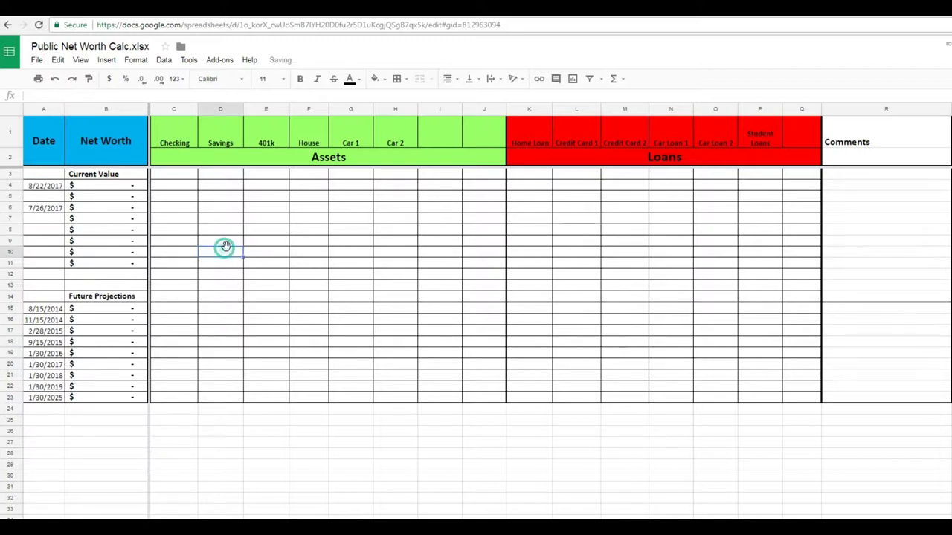
Enter Checking 1,000, Savings 2,000 and 401k 8,000 in row 4.
{"action": "left_click", "coordinate": [173, 190]}
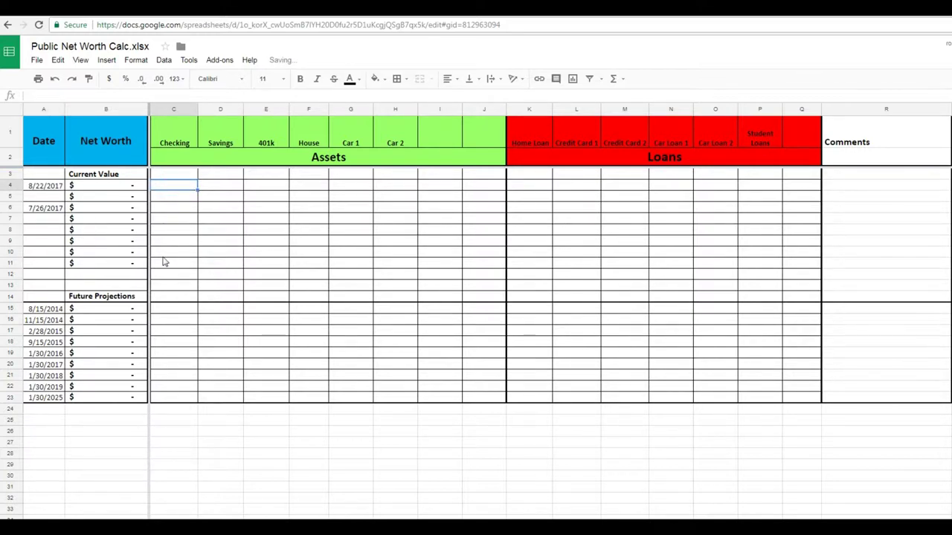
{"action": "type", "text": "1,00"}
{"action": "type", "text": "000"}
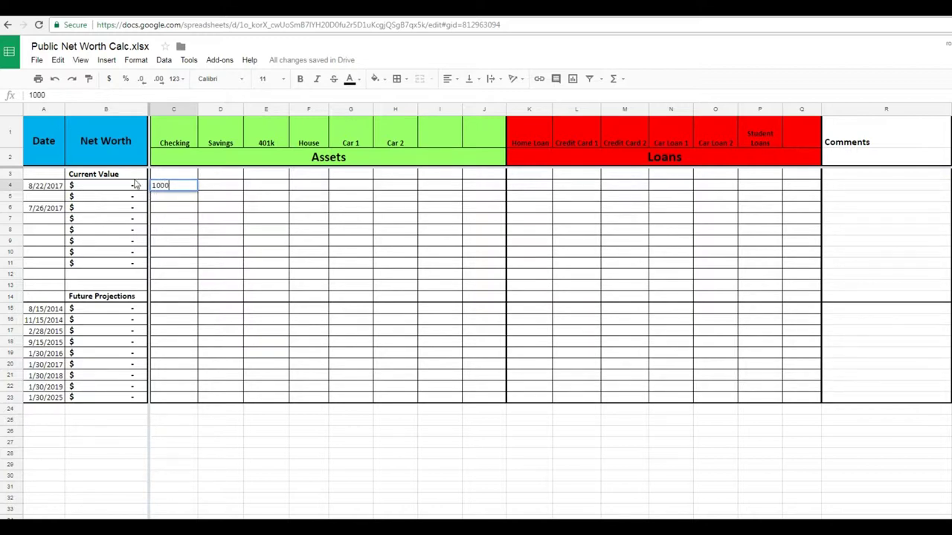
{"action": "left_click", "coordinate": [206, 187]}
{"action": "type", "text": "2000"}
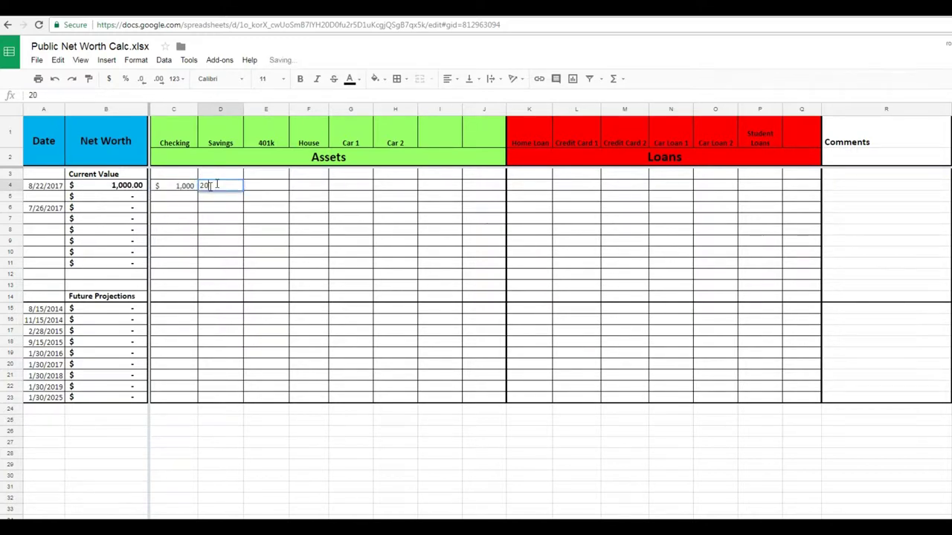
{"action": "left_click", "coordinate": [262, 187]}
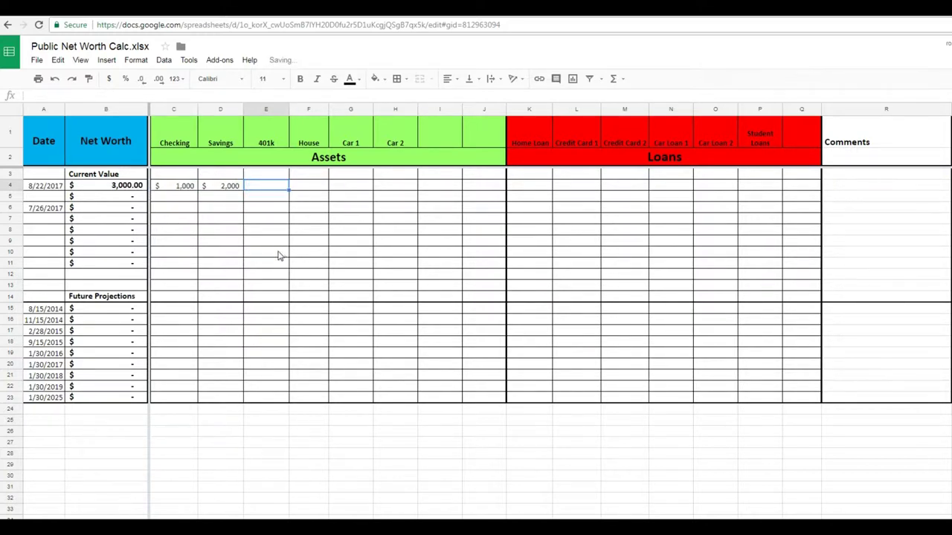
{"action": "type", "text": "8000"}
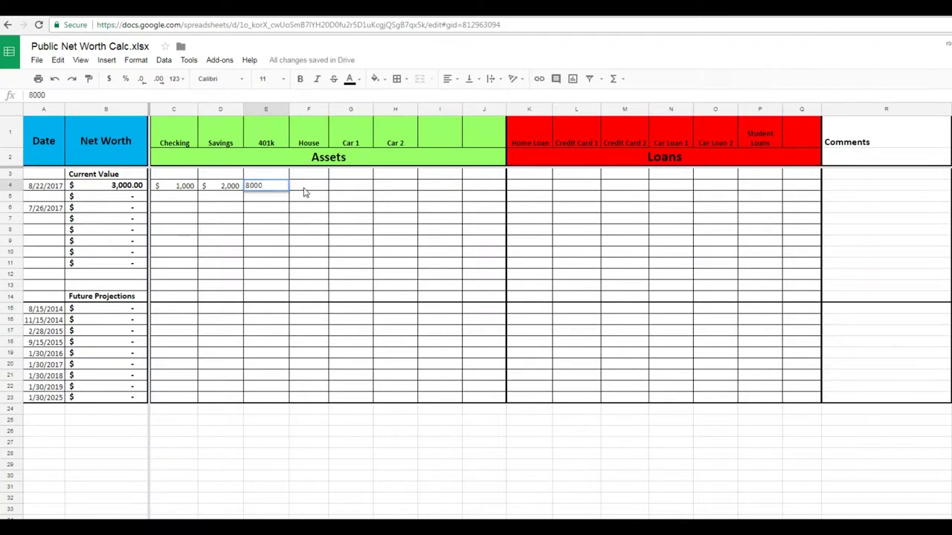
{"action": "left_click", "coordinate": [303, 190]}
Enter House 200,000, Car 1 14,000 and Car 2 12,000 in row 4.
{"action": "type", "text": "200000"}
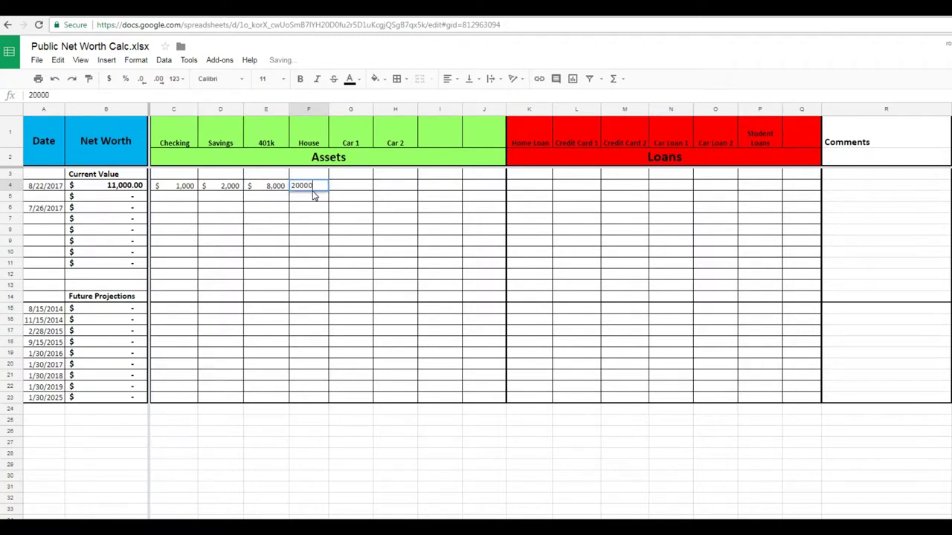
{"action": "left_click", "coordinate": [356, 186]}
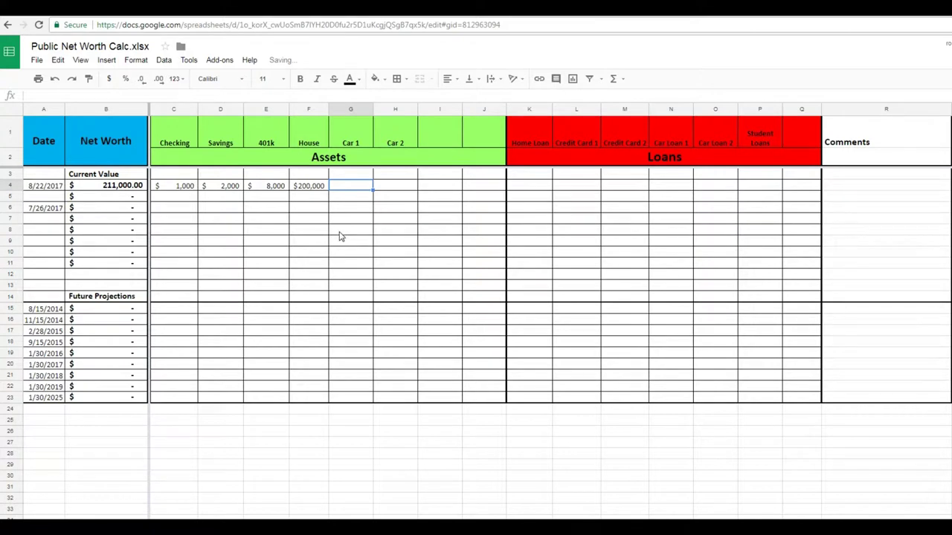
{"action": "type", "text": "14000"}
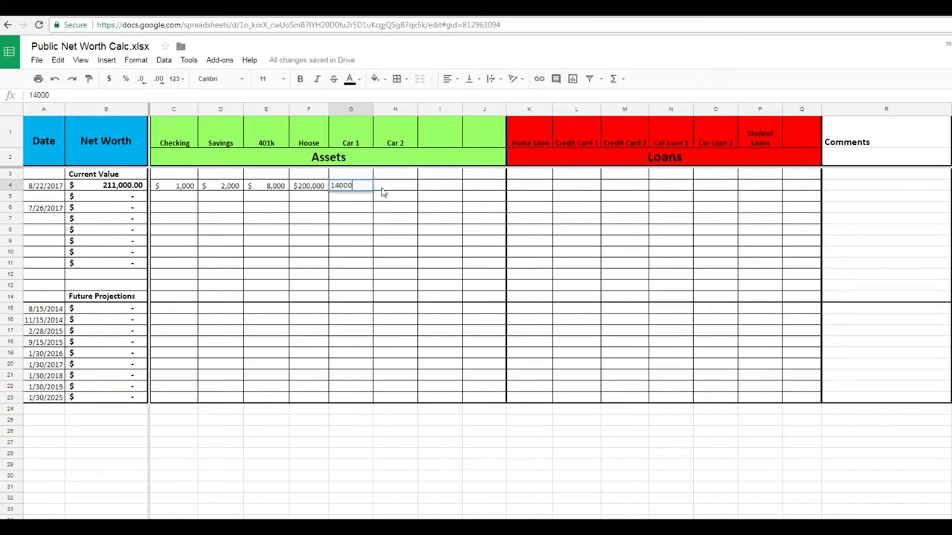
{"action": "left_click", "coordinate": [386, 187]}
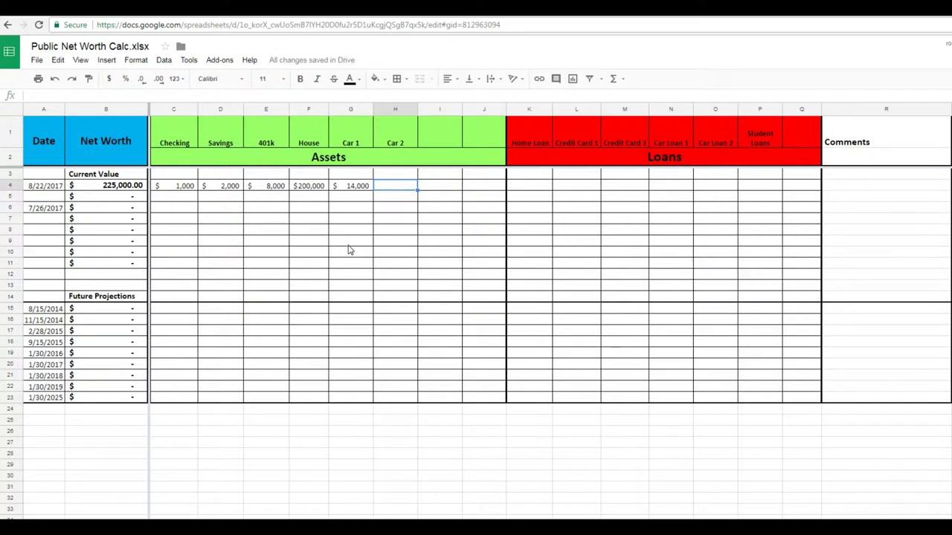
{"action": "type", "text": "12000"}
{"action": "left_click", "coordinate": [422, 212]}
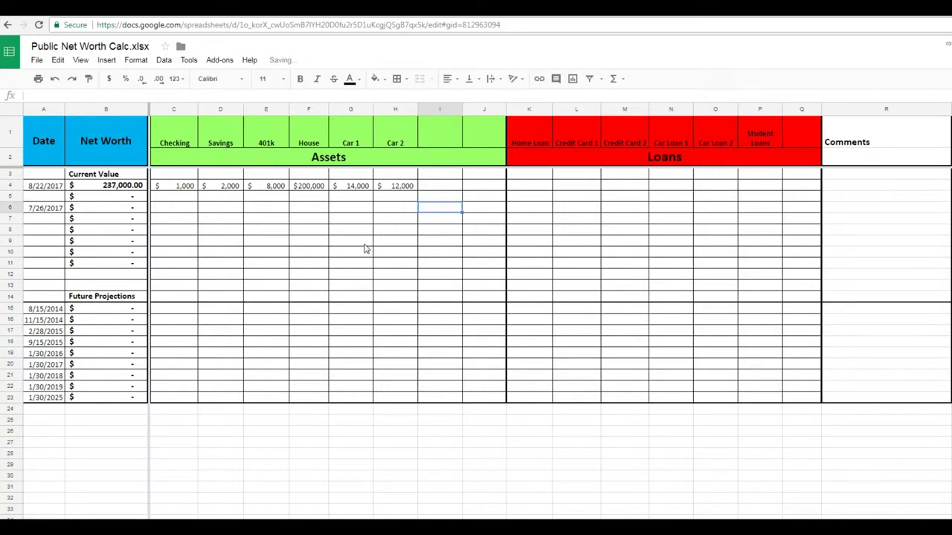
{"action": "left_click", "coordinate": [528, 186]}
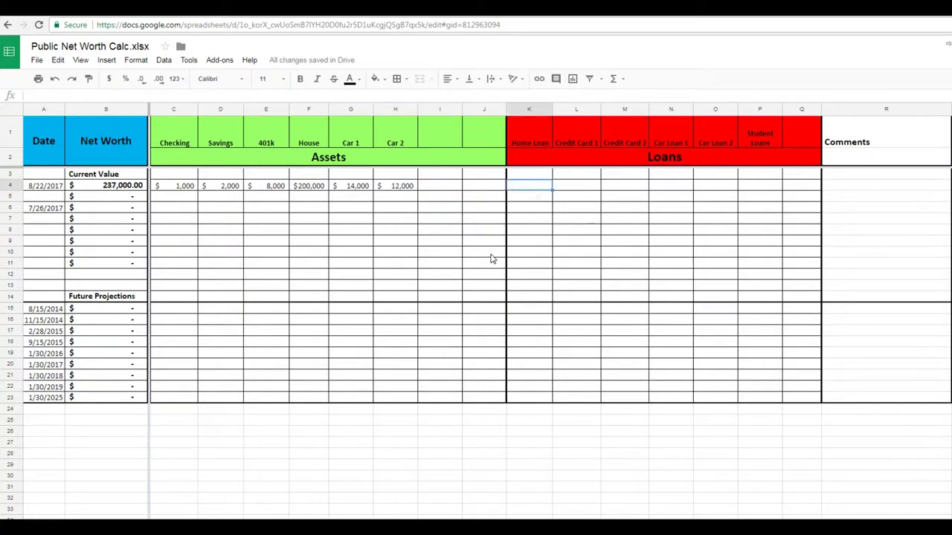
Enter loans in row 4: Home Loan 180,000, Credit Card 1 5,000, Car Loan 1 11,000, Car Loan 2 5,000.
{"action": "type", "text": "180,000"}
{"action": "left_click", "coordinate": [574, 186]}
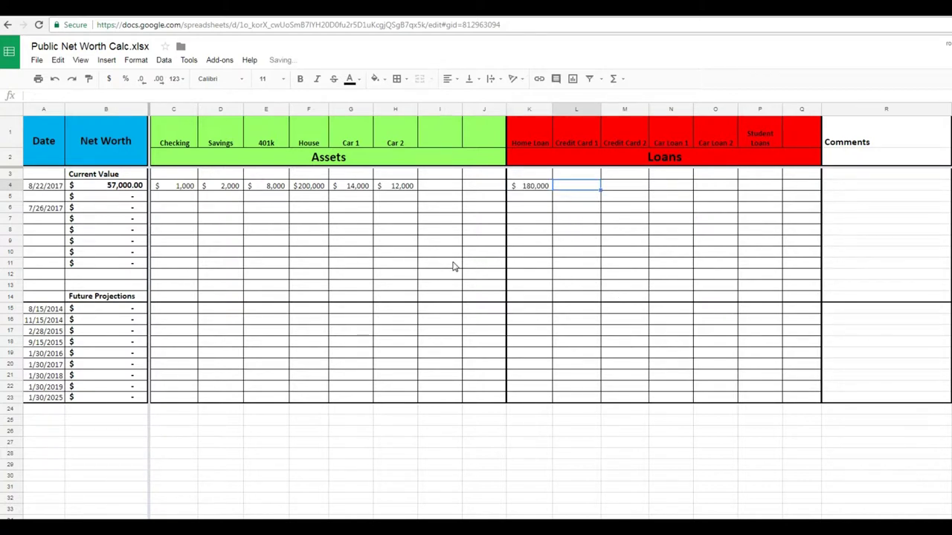
{"action": "type", "text": "5000"}
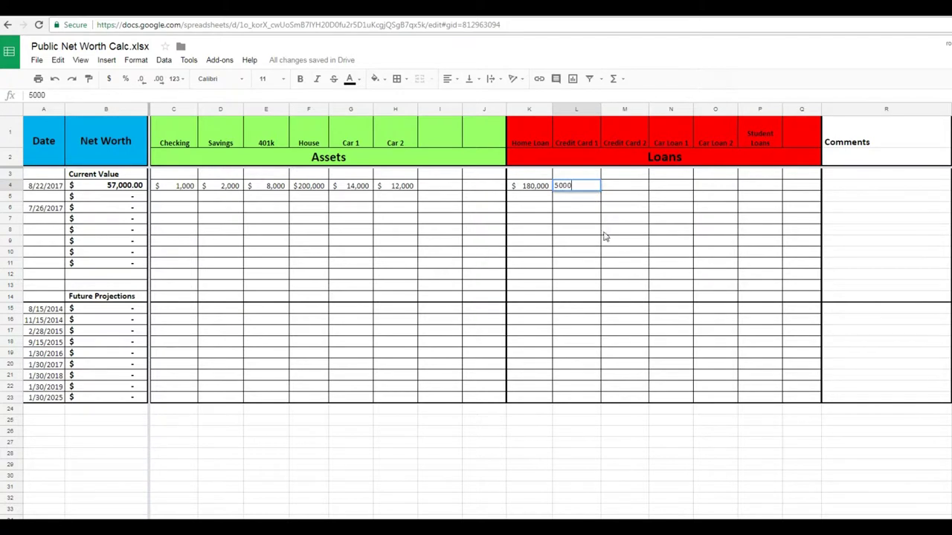
{"action": "left_click", "coordinate": [571, 249]}
{"action": "left_click", "coordinate": [661, 186]}
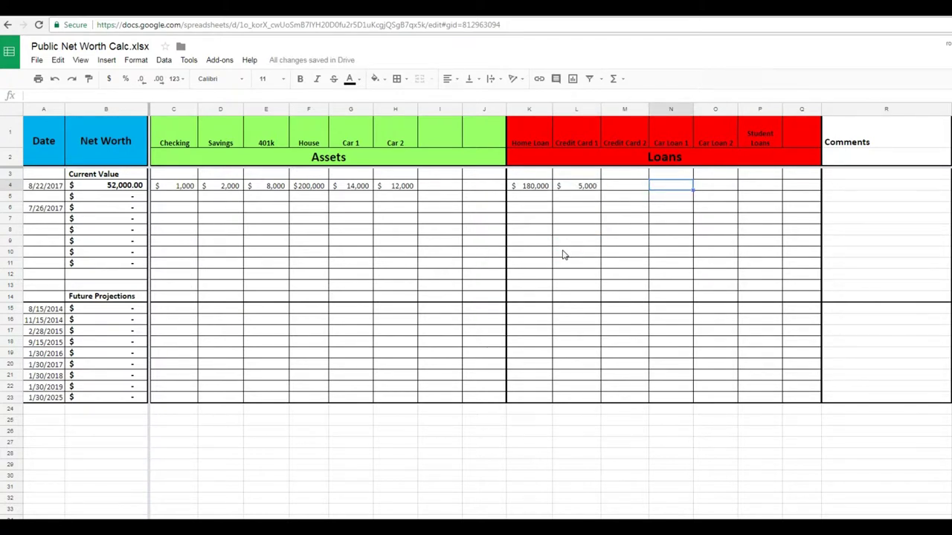
{"action": "type", "text": "11,"}
{"action": "type", "text": "000"}
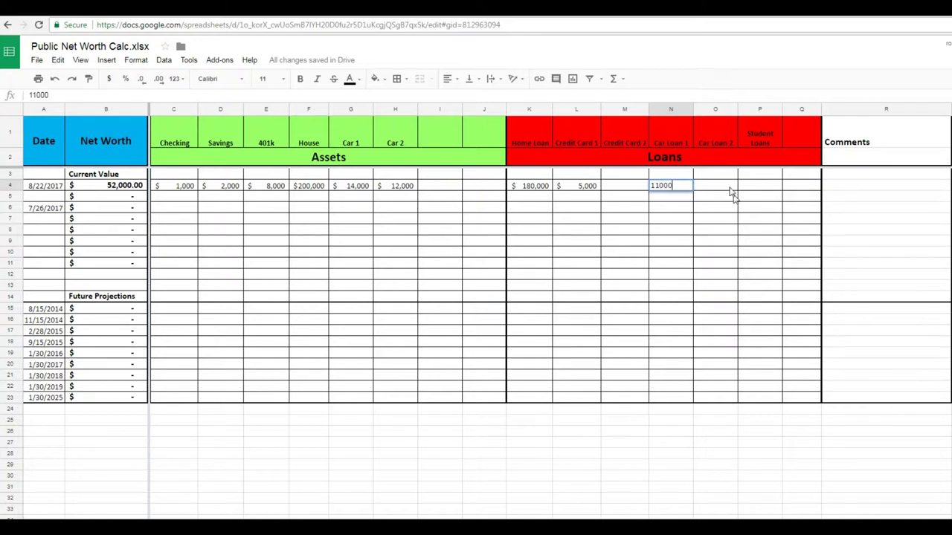
{"action": "left_click", "coordinate": [723, 186]}
{"action": "type", "text": "5000"}
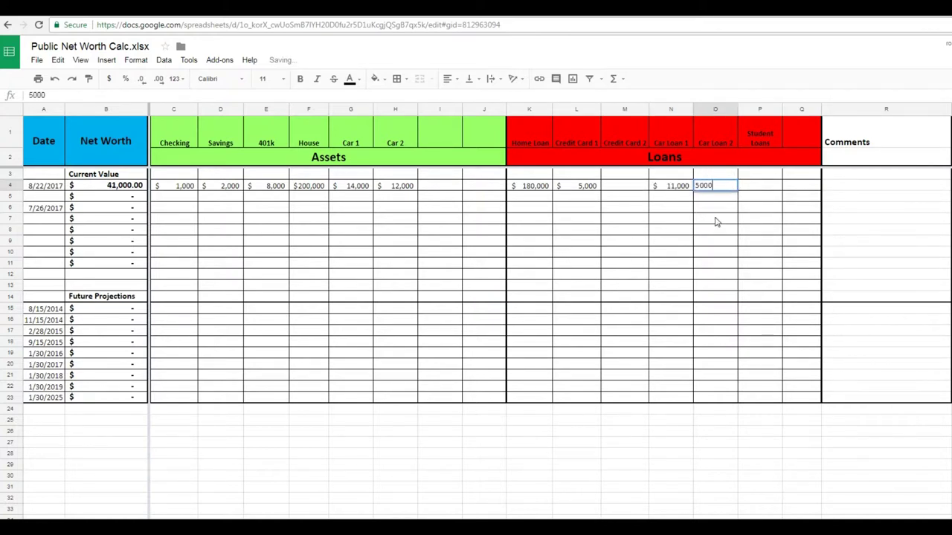
{"action": "left_click", "coordinate": [717, 218]}
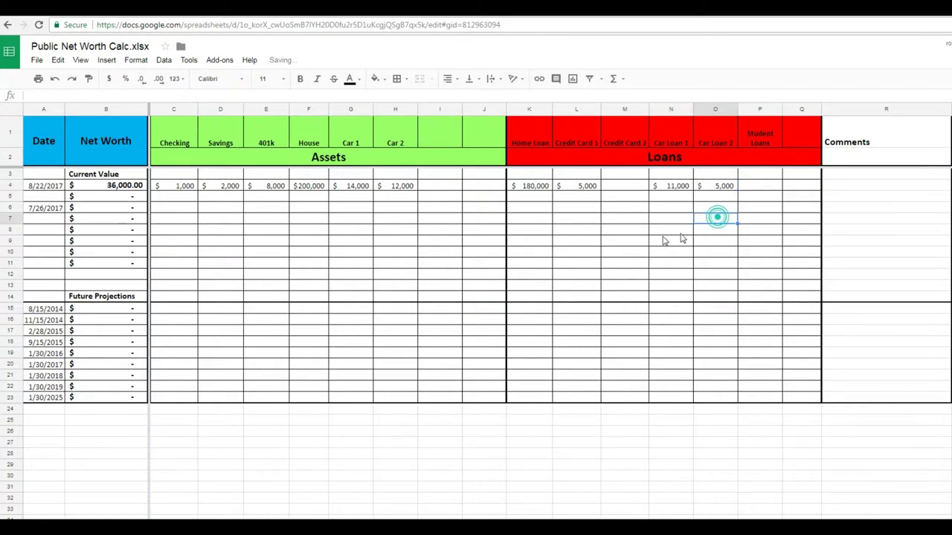
Check the recalculated $36,000 net worth in B4 and scroll down the sheet.
{"action": "left_click", "coordinate": [131, 186]}
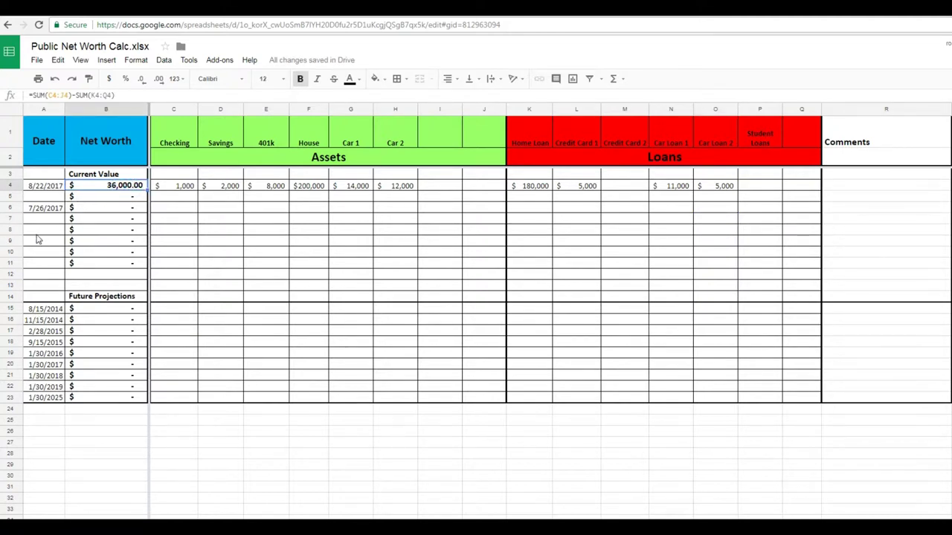
{"action": "left_click", "coordinate": [52, 209]}
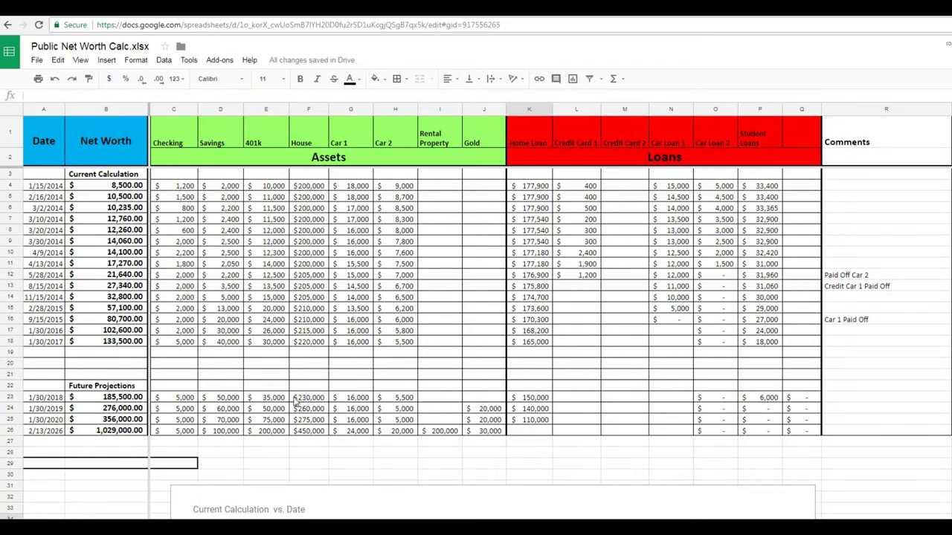
{"action": "scroll", "coordinate": [295, 401], "scroll_direction": "down", "scroll_amount": 2}
{"action": "left_click", "coordinate": [110, 378]}
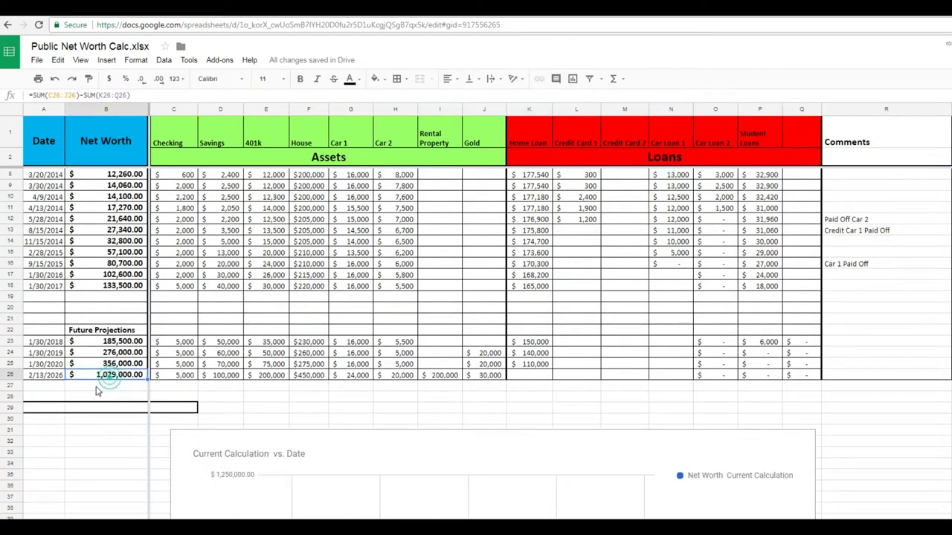
{"action": "left_click", "coordinate": [43, 378]}
{"action": "left_click", "coordinate": [109, 376]}
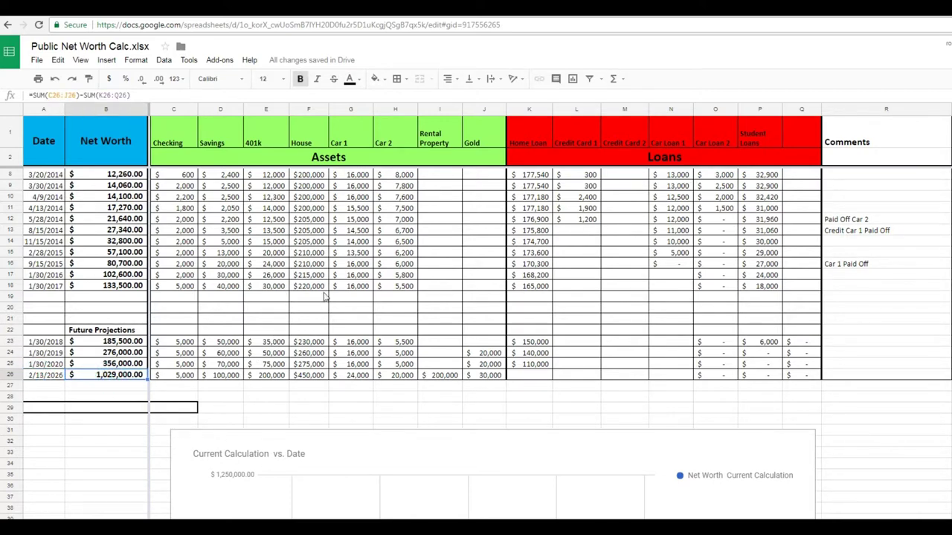
{"action": "scroll", "coordinate": [265, 368], "scroll_direction": "down", "scroll_amount": 3}
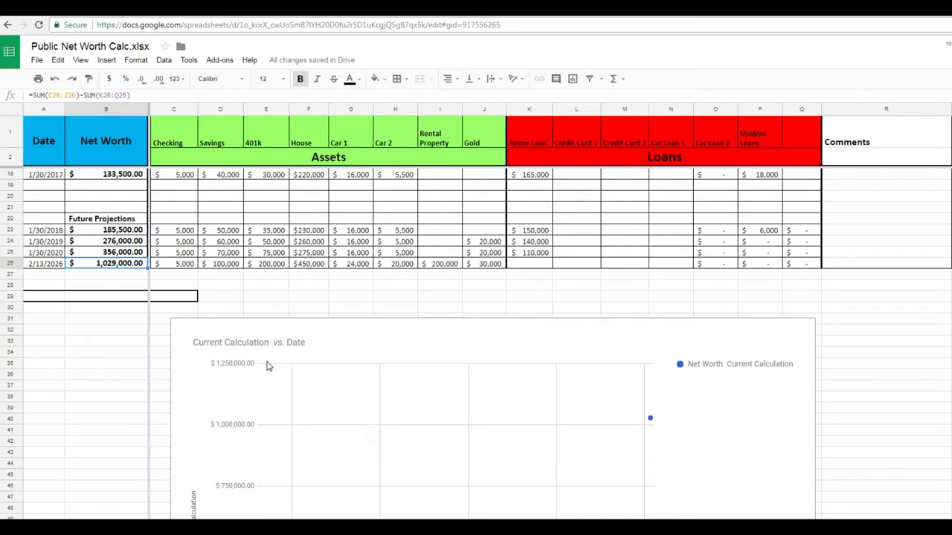
{"action": "scroll", "coordinate": [273, 372], "scroll_direction": "down", "scroll_amount": 5}
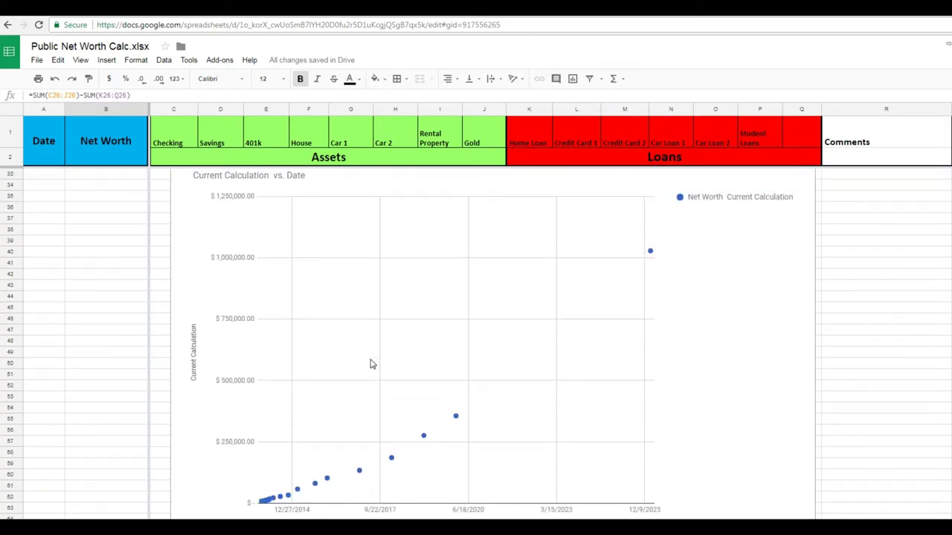
{"action": "left_click", "coordinate": [704, 374]}
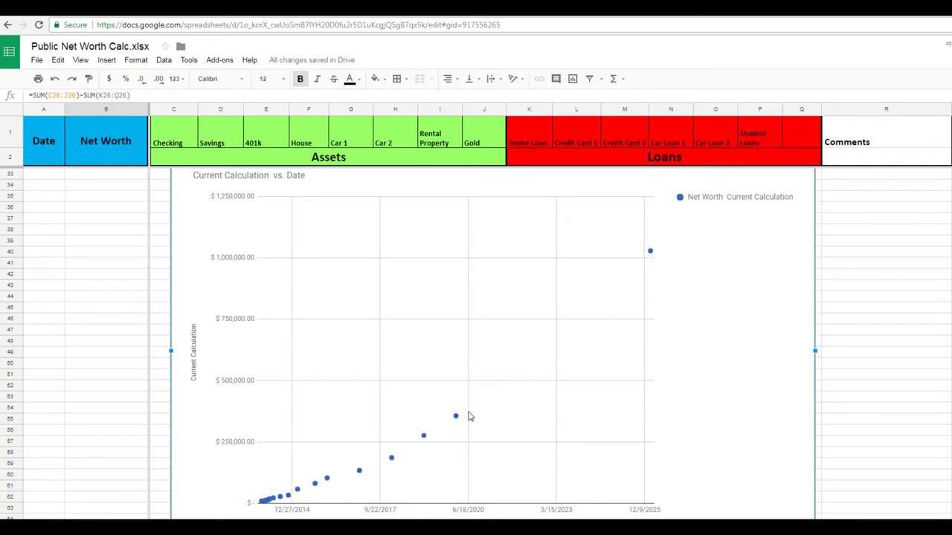
{"action": "scroll", "coordinate": [211, 470], "scroll_direction": "up", "scroll_amount": 10}
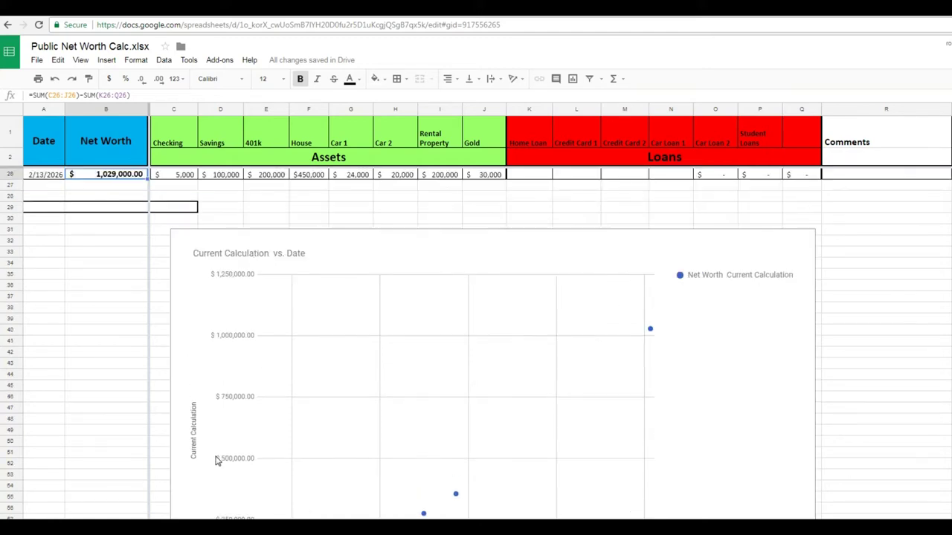